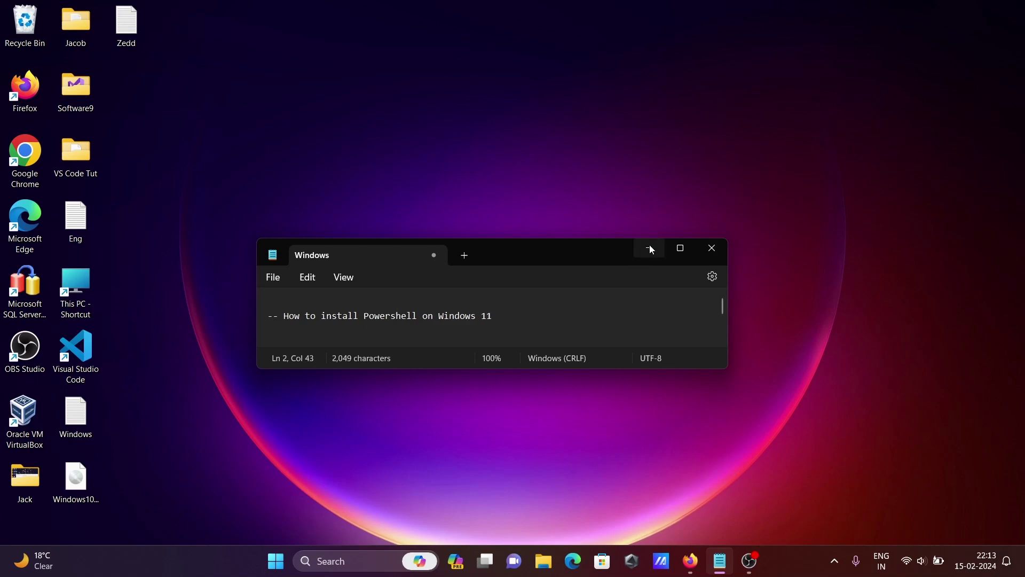
Minimize Notepad and launch Windows PowerShell from the taskbar search.
{"action": "left_click", "coordinate": [650, 249]}
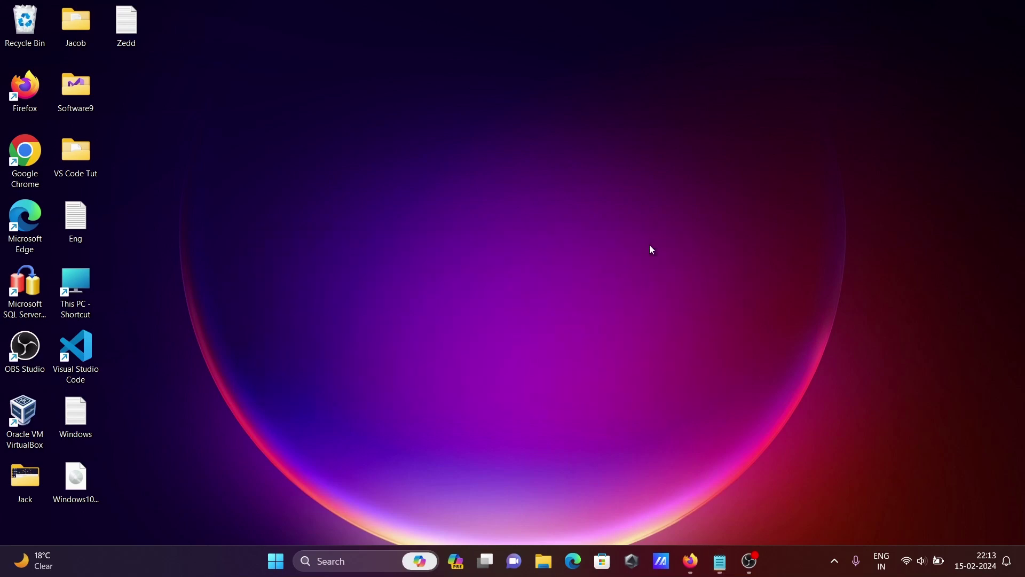
{"action": "left_click", "coordinate": [338, 567]}
{"action": "type", "text": "powers"}
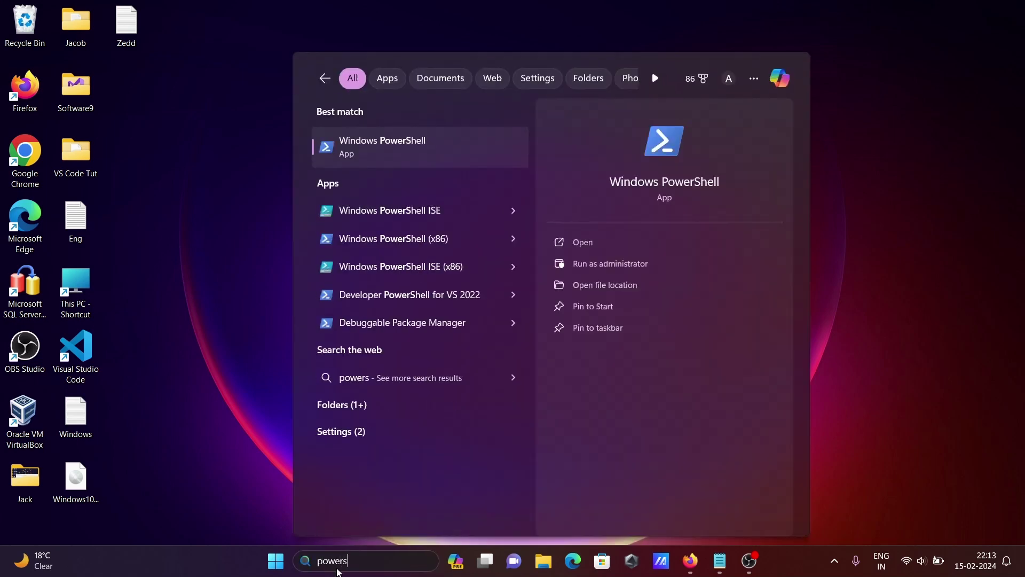
{"action": "type", "text": "he"}
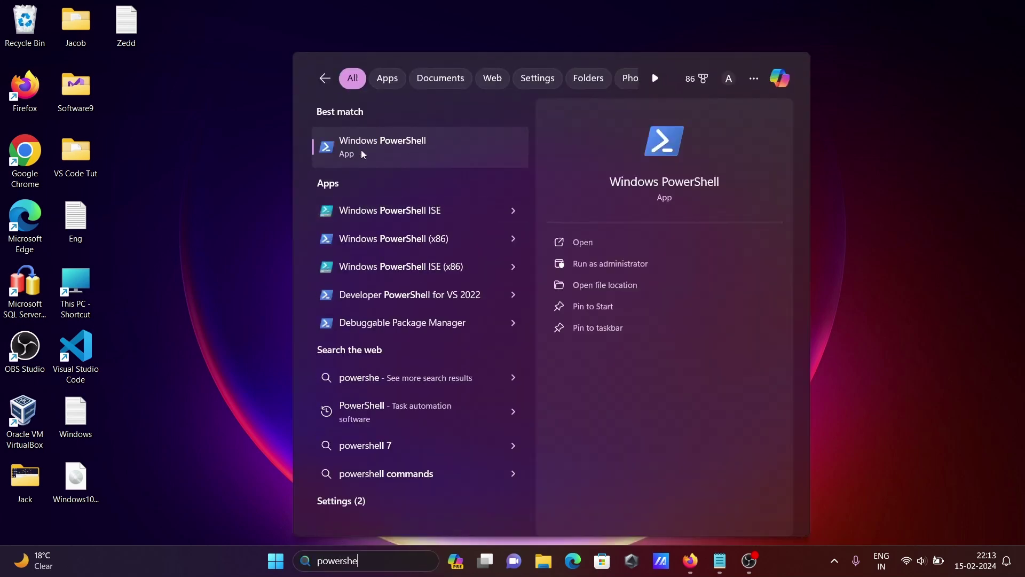
{"action": "left_click", "coordinate": [369, 149]}
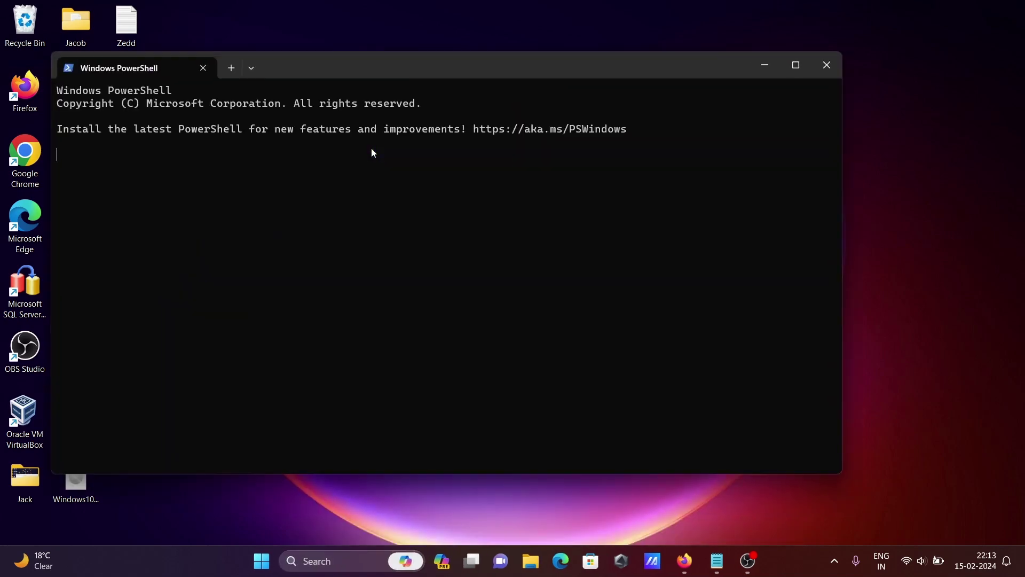
{"action": "left_click_drag", "start_coordinate": [287, 65], "coordinate": [385, 110]}
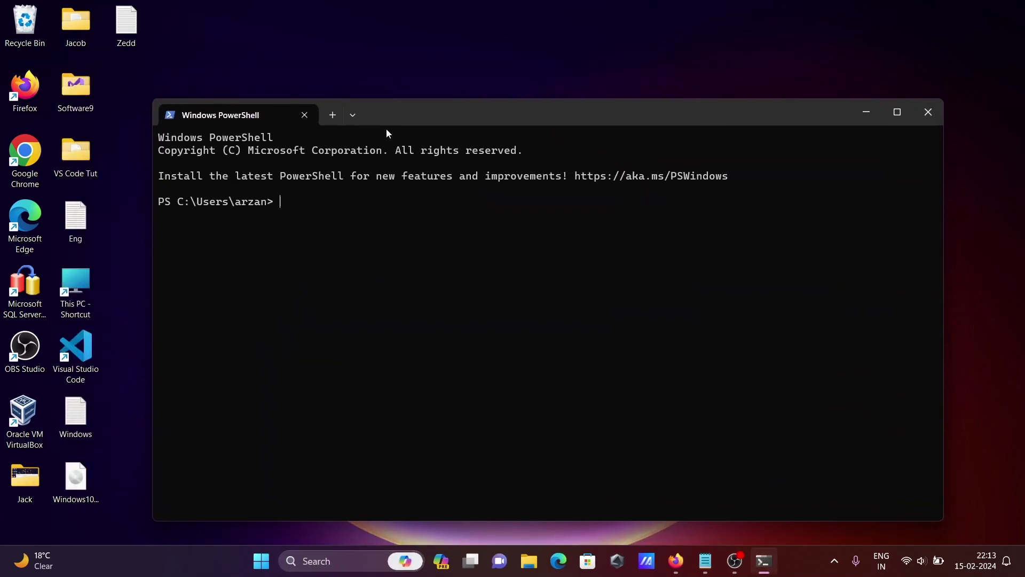
Run $psversiontable, showing PSVersion 5.1.22621.2506 in the Desktop edition.
{"action": "type", "text": "$pst"}
{"action": "key", "text": "BackSpace"}
{"action": "type", "text": "versiontable"}
{"action": "key", "text": "Return"}
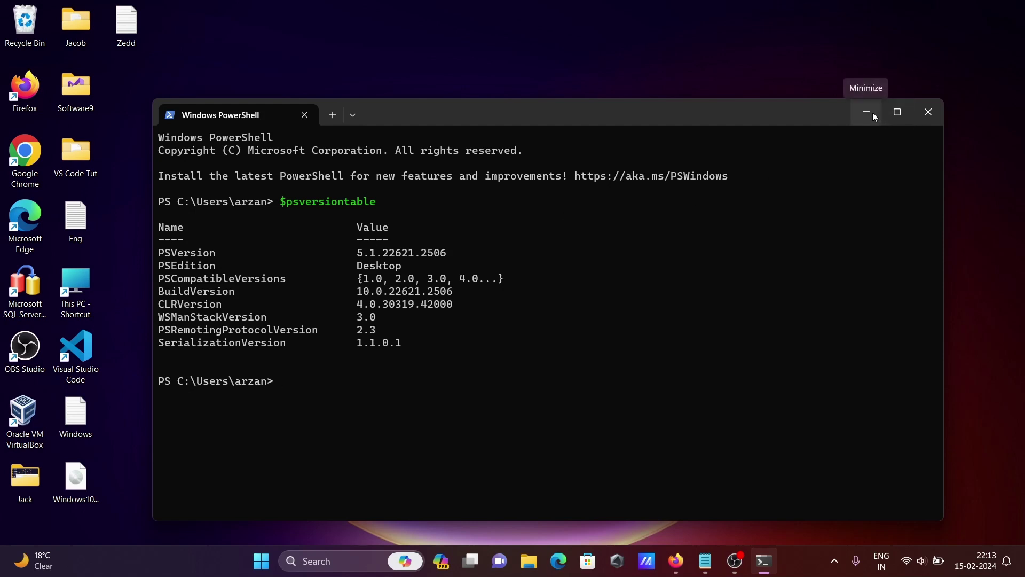
Close PowerShell and open the Microsoft Learn 'Installing PowerShell on Windows' article in Firefox.
{"action": "left_click", "coordinate": [921, 115]}
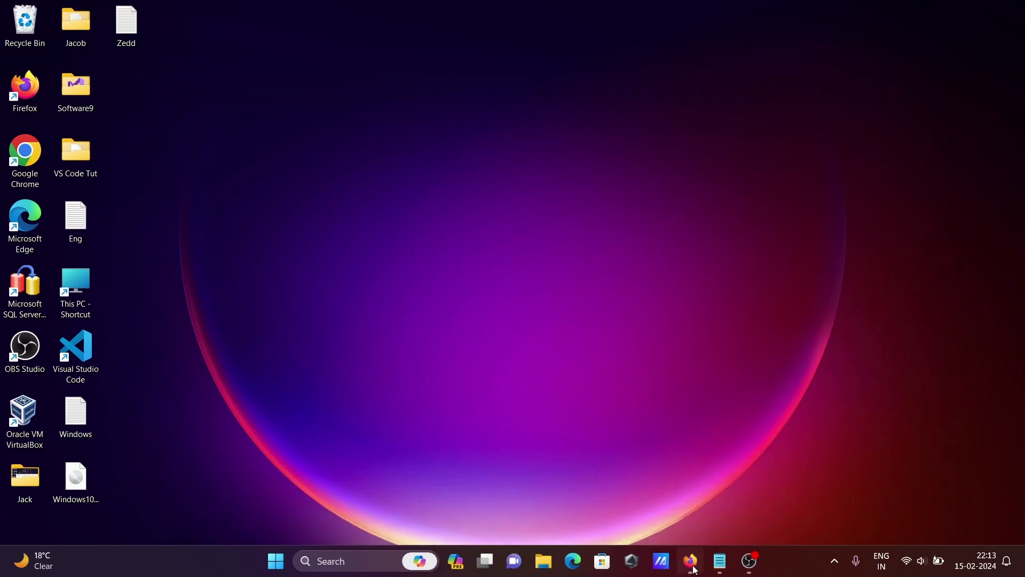
{"action": "left_click", "coordinate": [694, 565]}
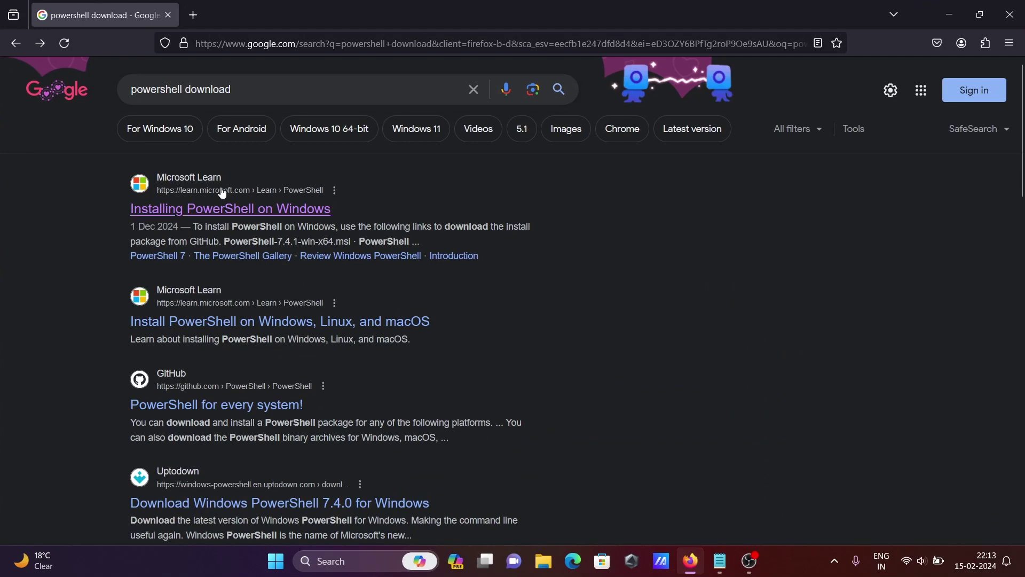
{"action": "left_click", "coordinate": [181, 213]}
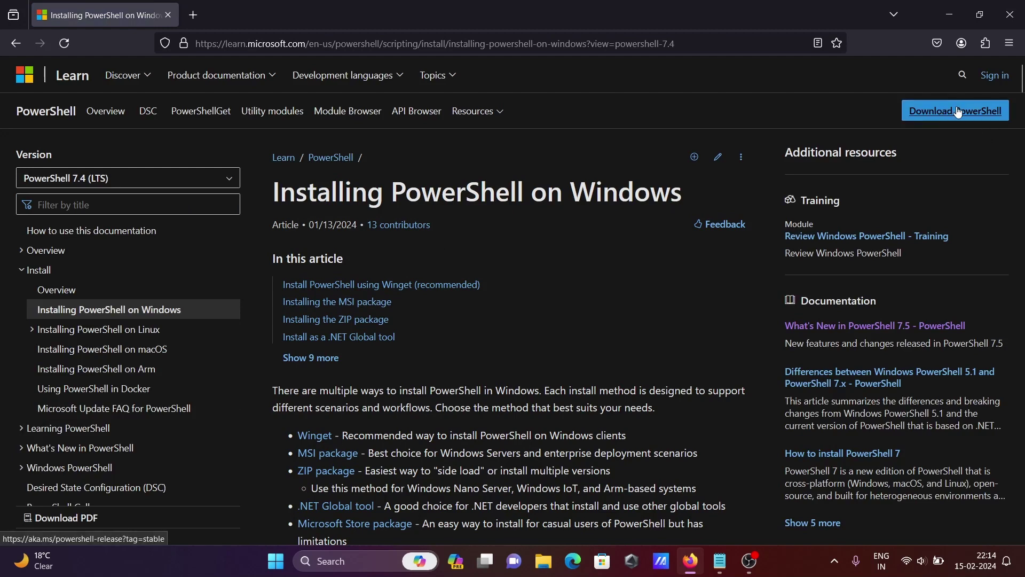
{"action": "scroll", "coordinate": [1022, 89], "scroll_direction": "down", "scroll_amount": 15}
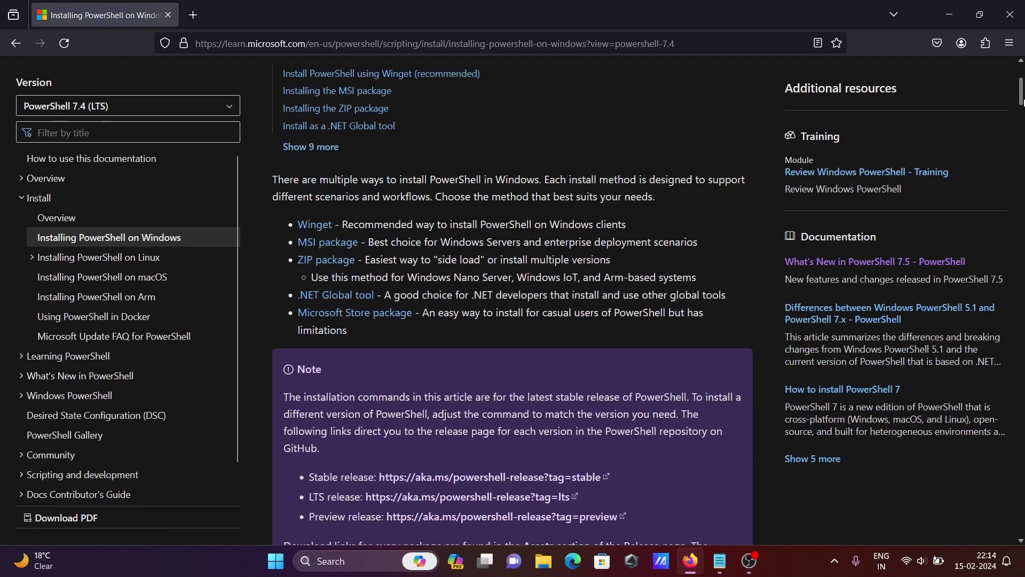
{"action": "scroll", "coordinate": [564, 243], "scroll_direction": "down", "scroll_amount": 7}
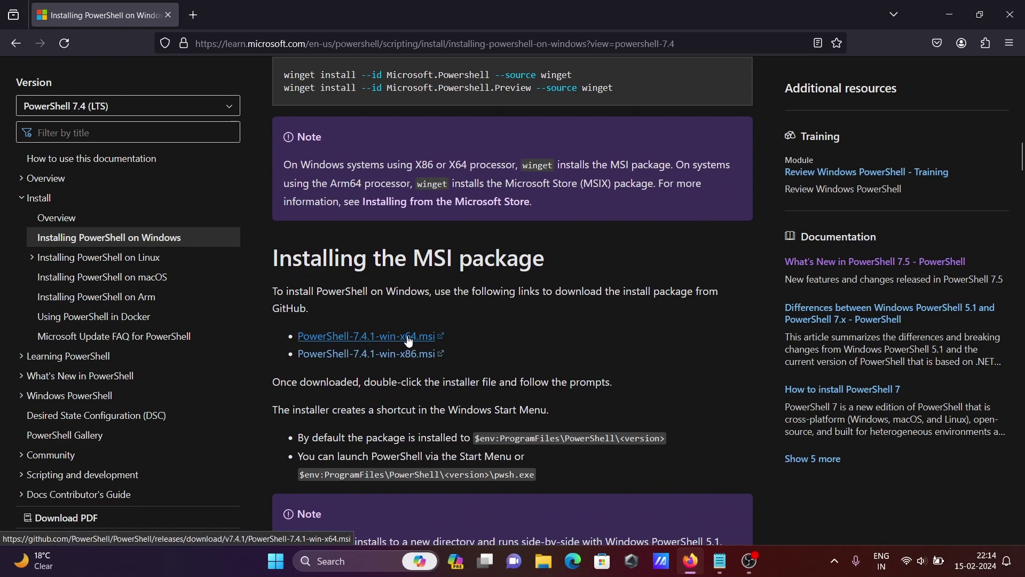
Download PowerShell-7.4.1-win-x64.msi and run the installer.
{"action": "left_click", "coordinate": [362, 341]}
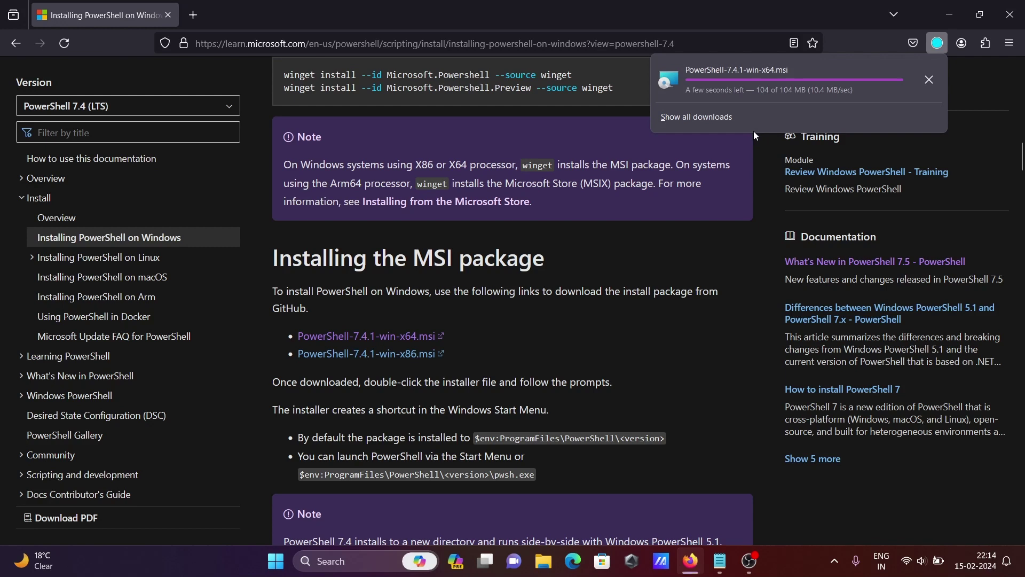
{"action": "left_click", "coordinate": [819, 82]}
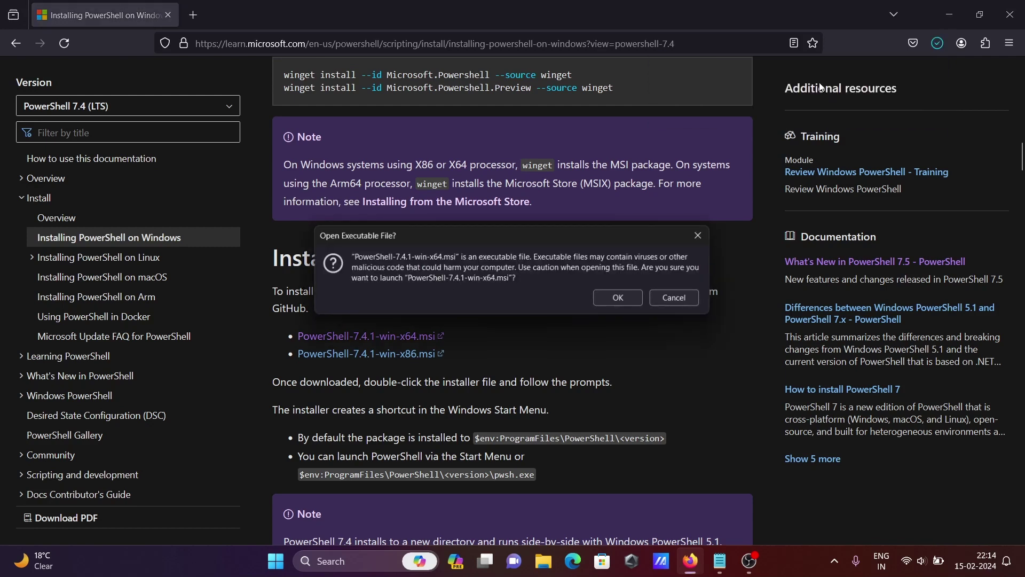
{"action": "left_click", "coordinate": [620, 299]}
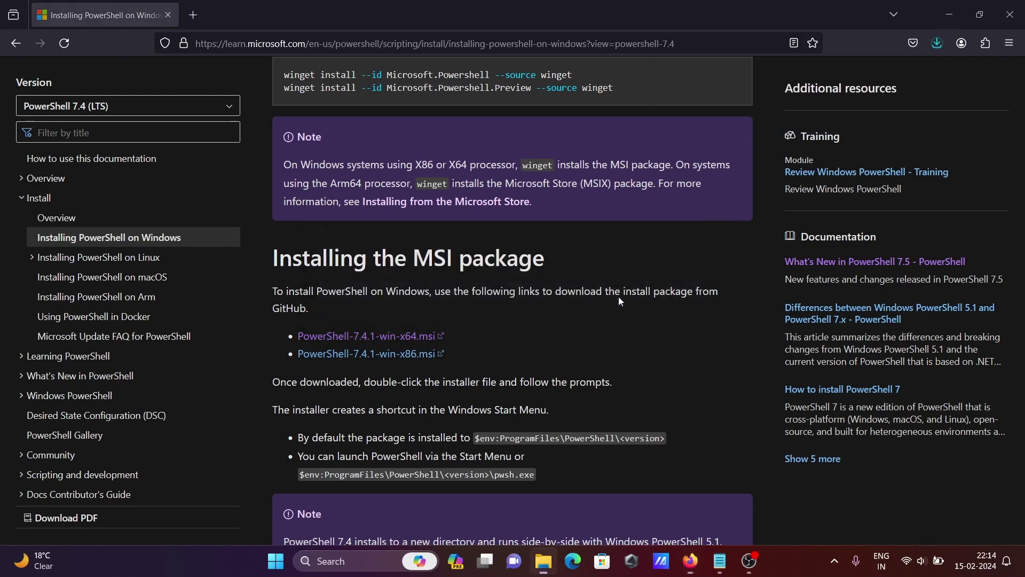
Keep the default install folder and enable remoting, 'Open here' and 'Run with PowerShell 7' options.
{"action": "left_click", "coordinate": [949, 14]}
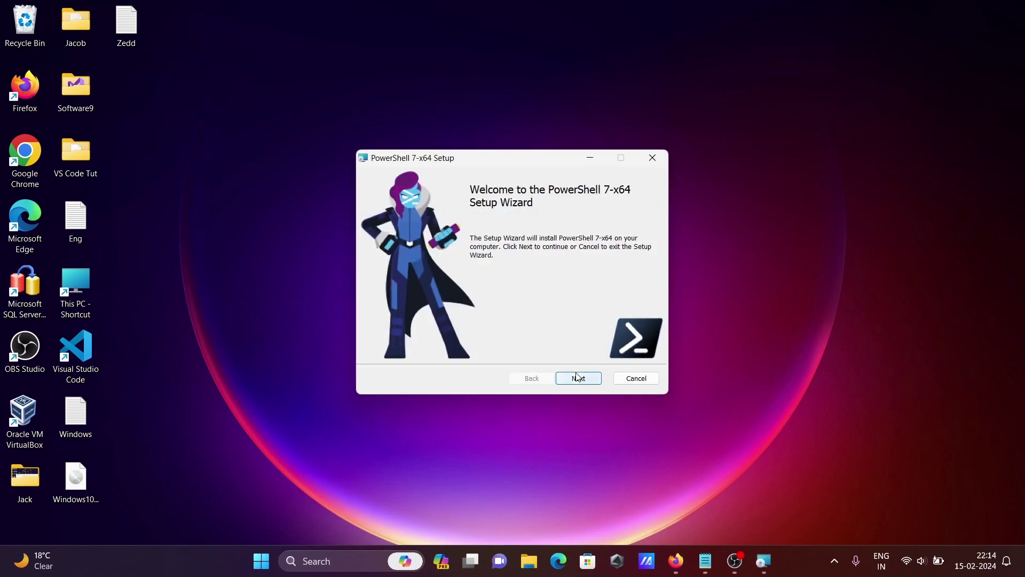
{"action": "left_click", "coordinate": [580, 379]}
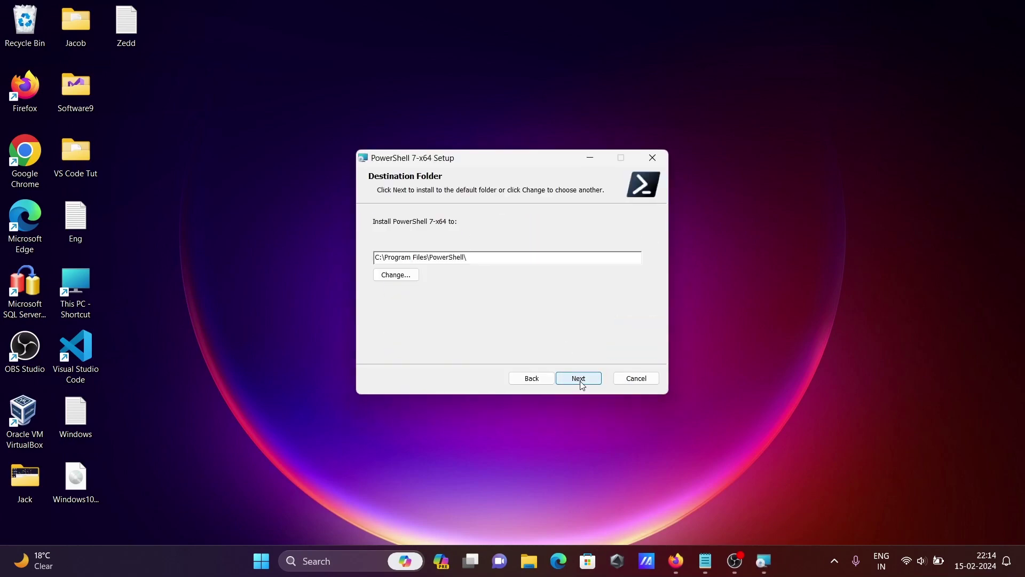
{"action": "left_click", "coordinate": [583, 384]}
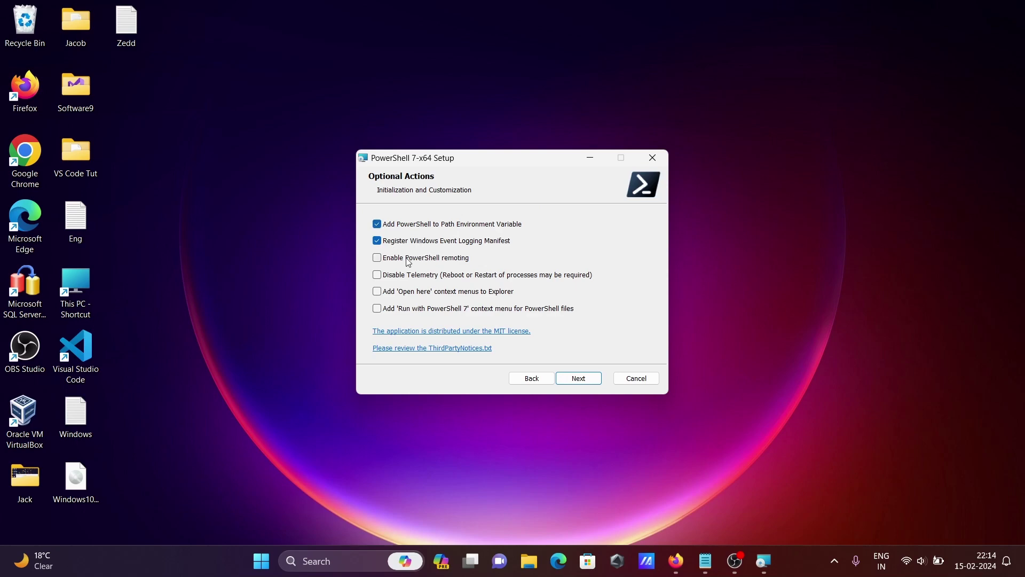
{"action": "left_click", "coordinate": [386, 311]}
{"action": "left_click", "coordinate": [388, 297]}
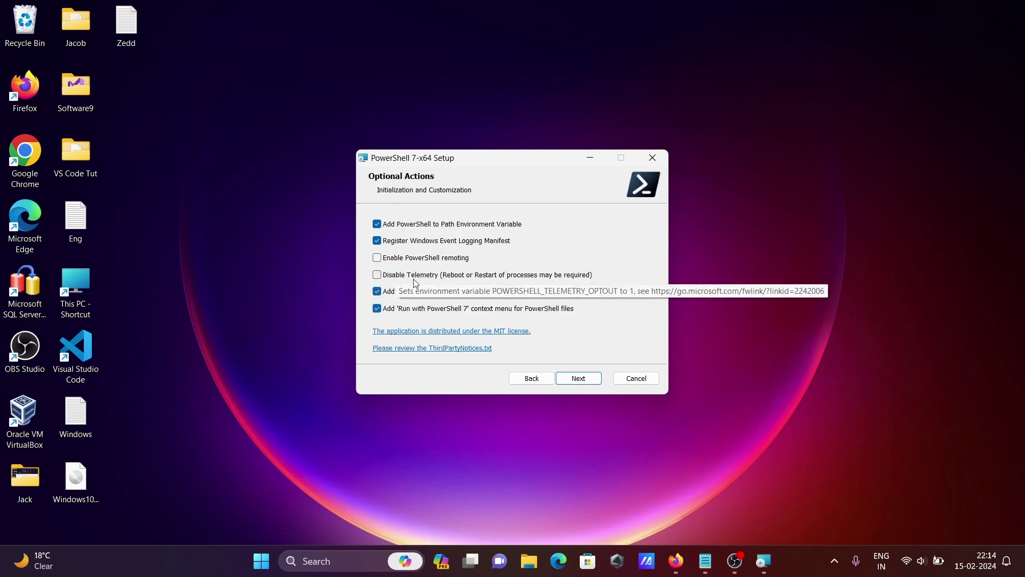
{"action": "left_click", "coordinate": [402, 258]}
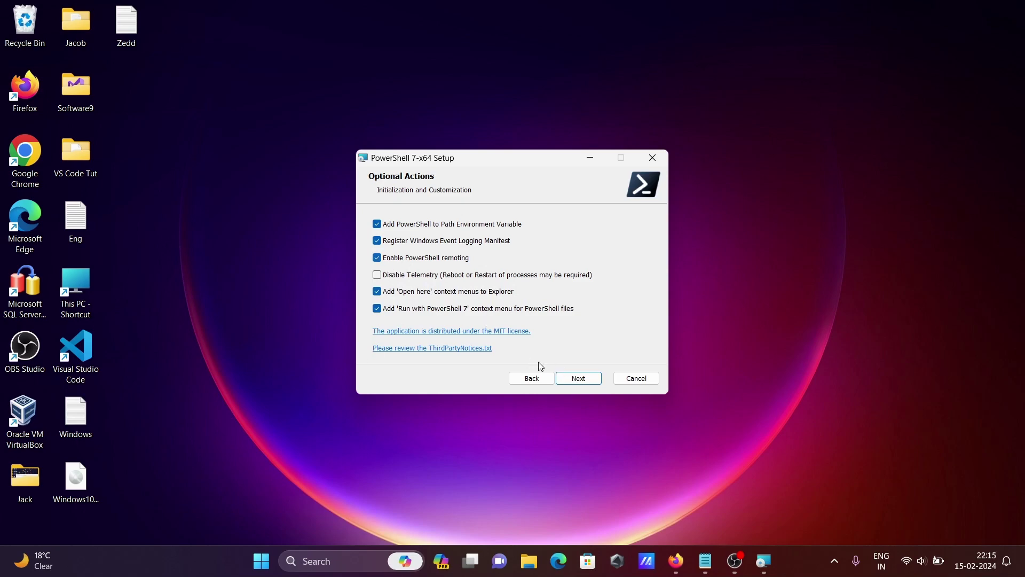
Keep Microsoft Update enabled, install PowerShell 7-x64, and close the finished wizard.
{"action": "left_click", "coordinate": [577, 380]}
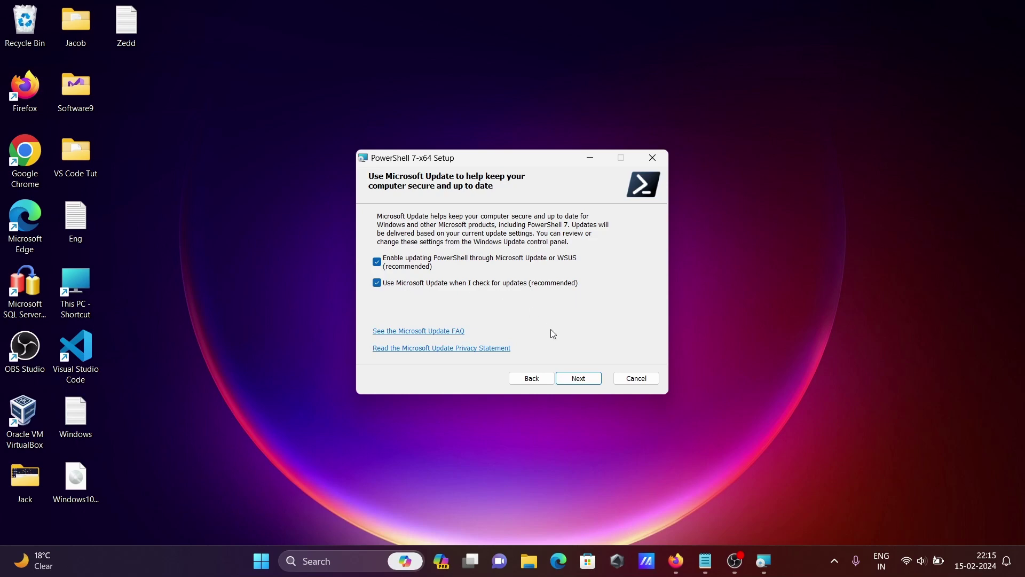
{"action": "left_click", "coordinate": [581, 381]}
{"action": "left_click", "coordinate": [569, 381]}
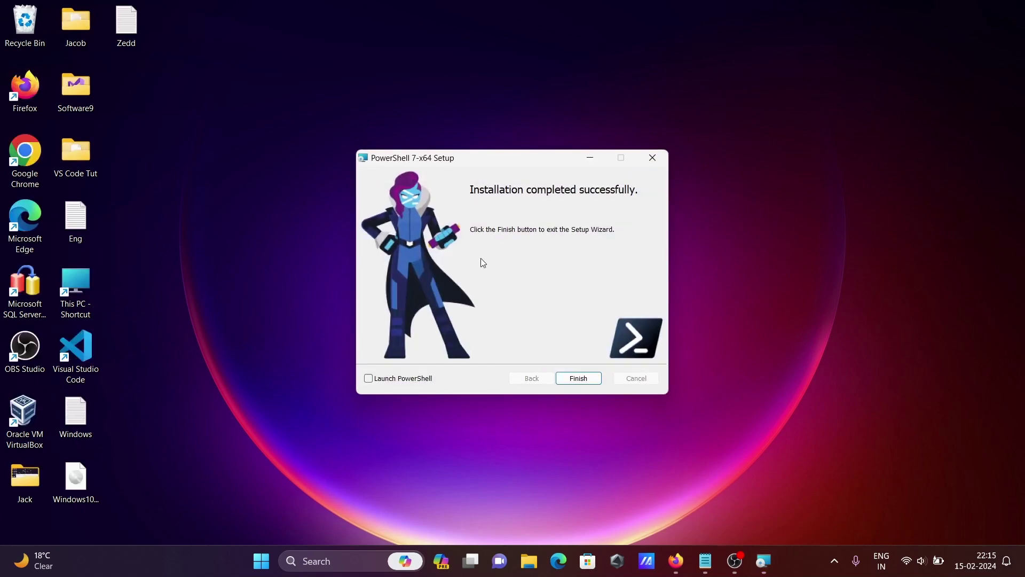
{"action": "left_click", "coordinate": [578, 380]}
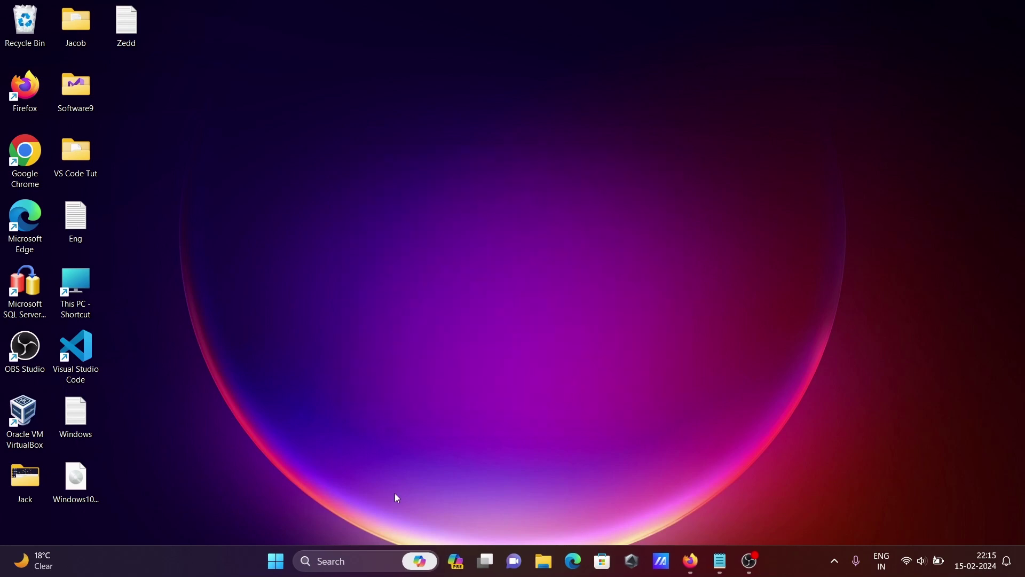
Launch the newly installed PowerShell 7 (x64) from the taskbar search.
{"action": "left_click", "coordinate": [347, 558]}
{"action": "type", "text": "po"}
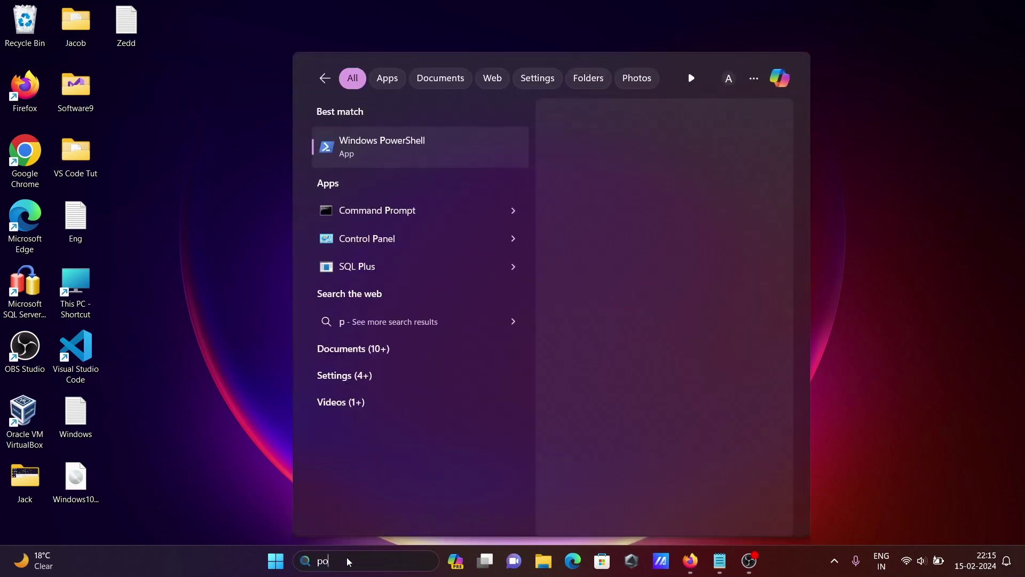
{"action": "type", "text": "wershell"}
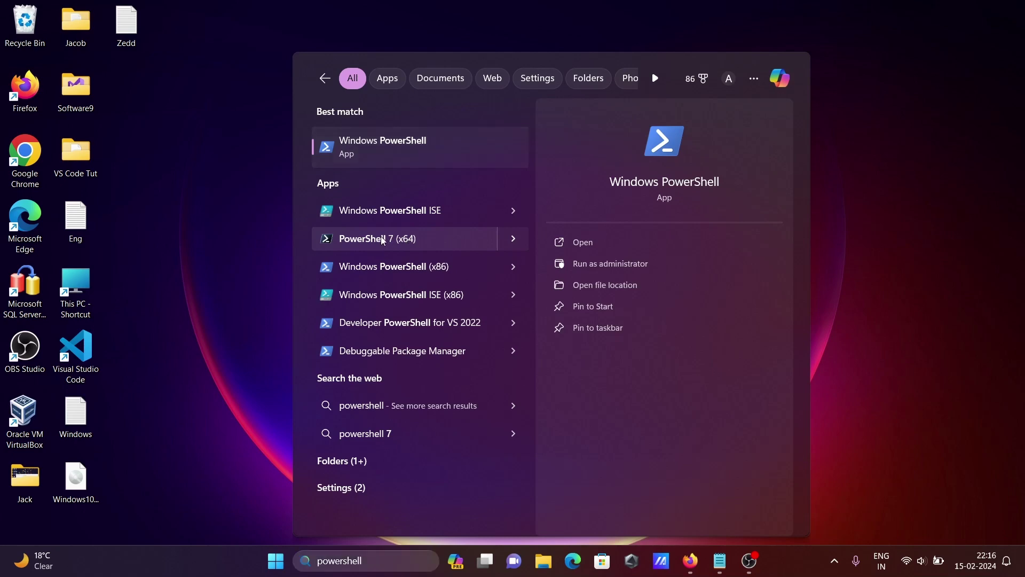
{"action": "left_click", "coordinate": [383, 240]}
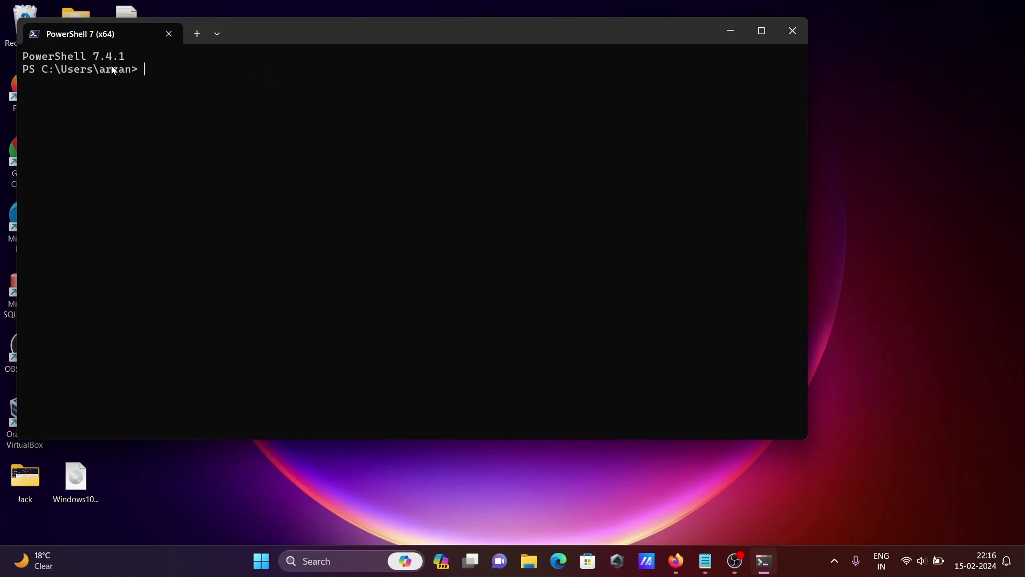
{"action": "left_click_drag", "start_coordinate": [278, 34], "coordinate": [499, 94]}
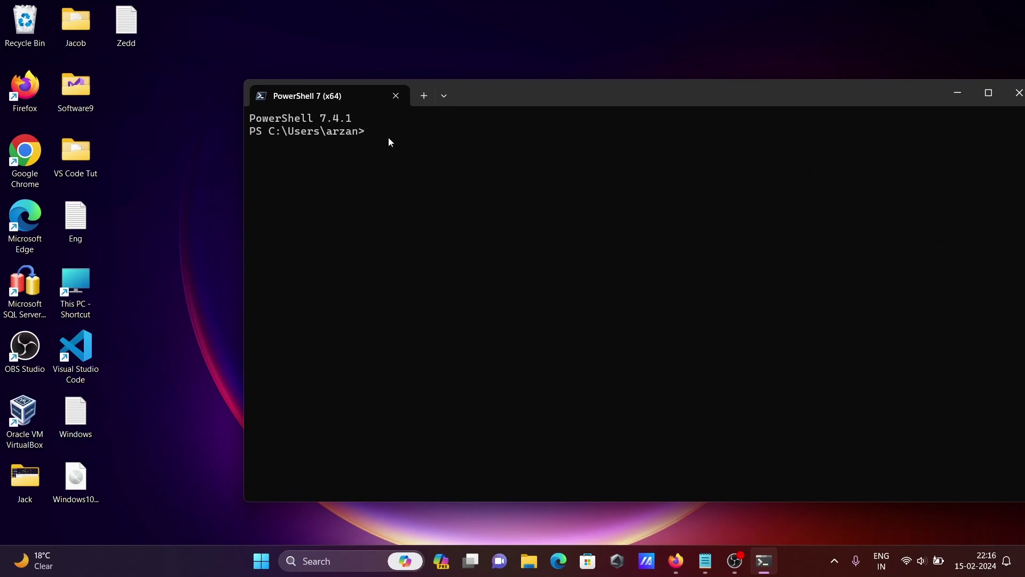
Run $psversiontable to confirm PSVersion 7.4.1 Core, then restore the Notepad notes.
{"action": "type", "text": "$"}
{"action": "key", "text": "Right"}
{"action": "key", "text": "Return"}
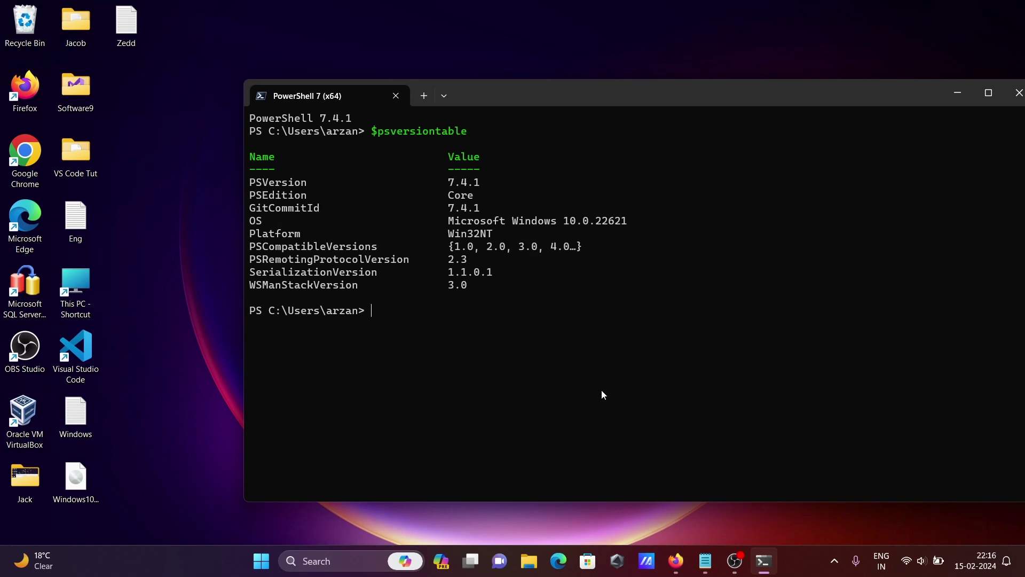
{"action": "left_click", "coordinate": [705, 560]}
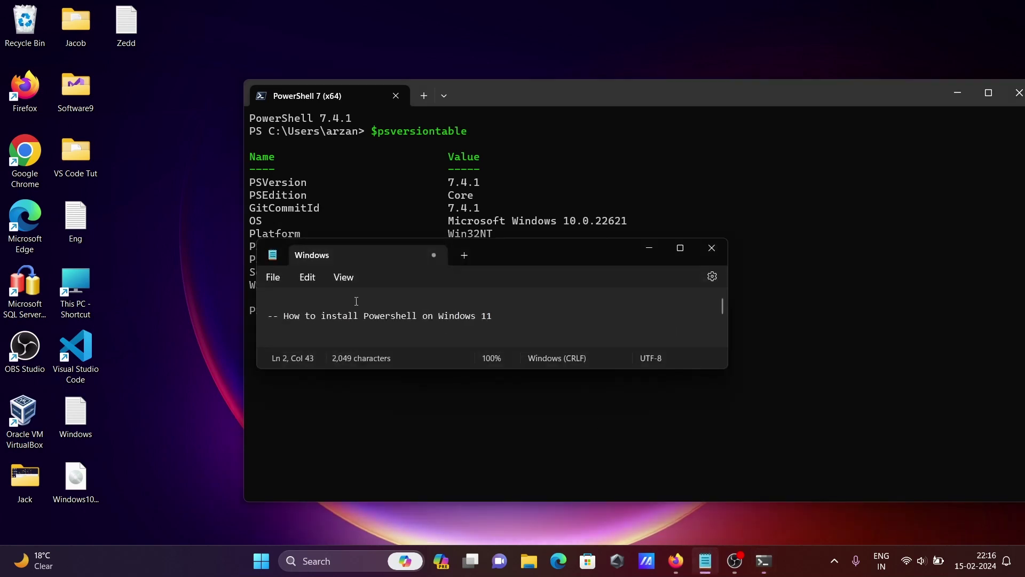
{"action": "left_click_drag", "start_coordinate": [530, 257], "coordinate": [568, 290]}
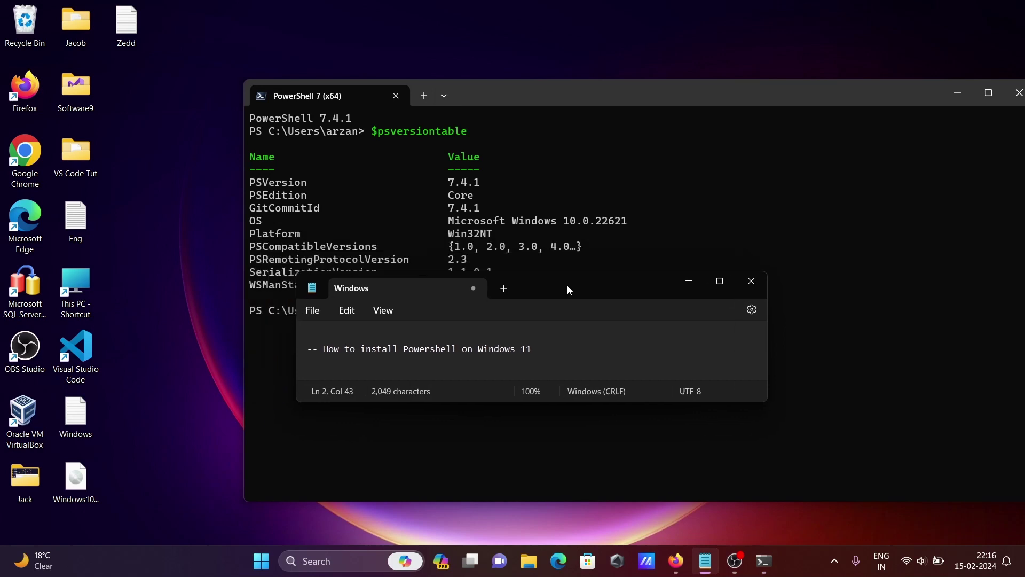